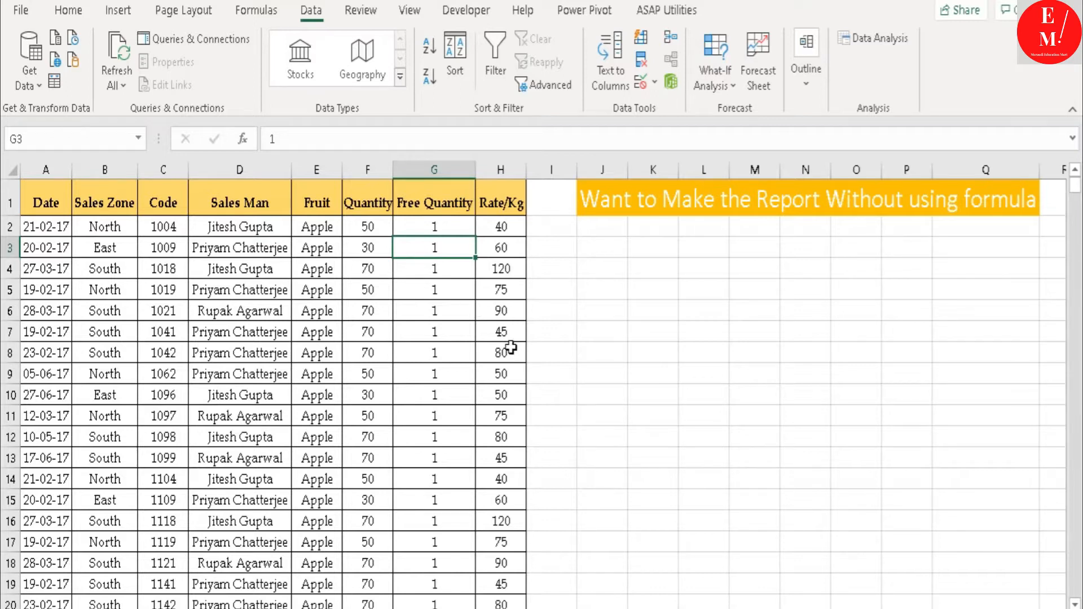
- Look through the sales table on Sheet1, checking how fruits, quantities, free quantities and rates repeat down the rows
{"action": "scroll", "coordinate": [375, 471], "scroll_direction": "down", "scroll_amount": 20}
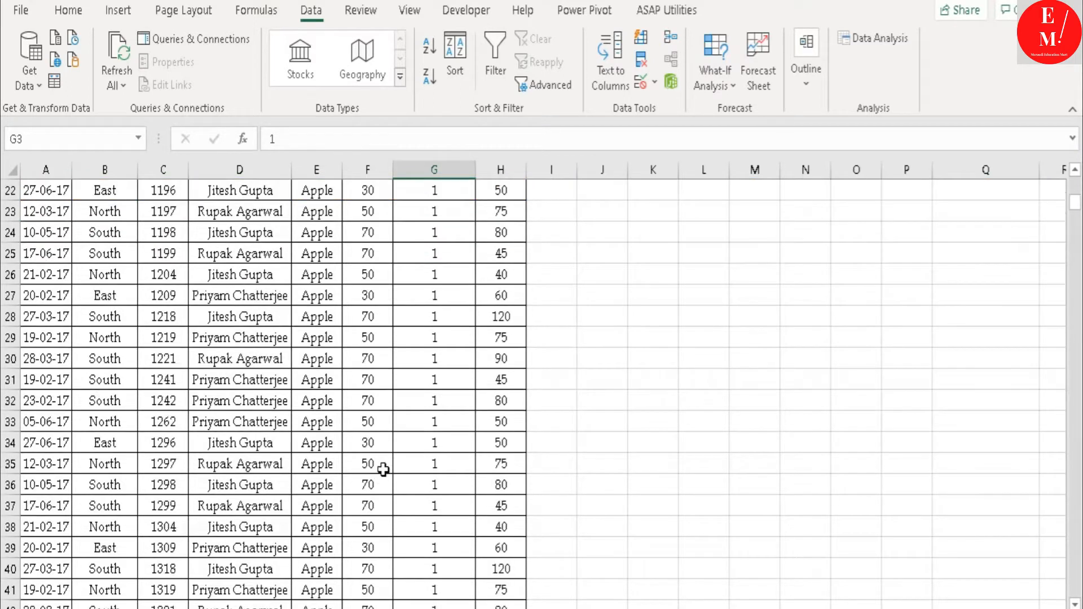
{"action": "scroll", "coordinate": [308, 541], "scroll_direction": "down", "scroll_amount": 16}
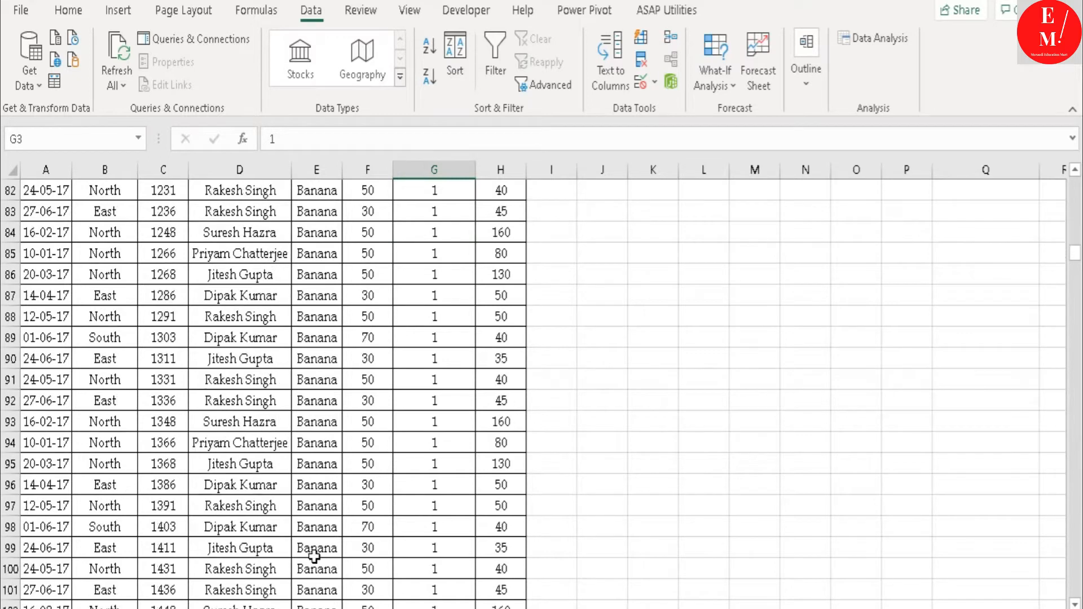
{"action": "scroll", "coordinate": [284, 484], "scroll_direction": "up", "scroll_amount": 6}
{"action": "scroll", "coordinate": [283, 484], "scroll_direction": "up", "scroll_amount": 20}
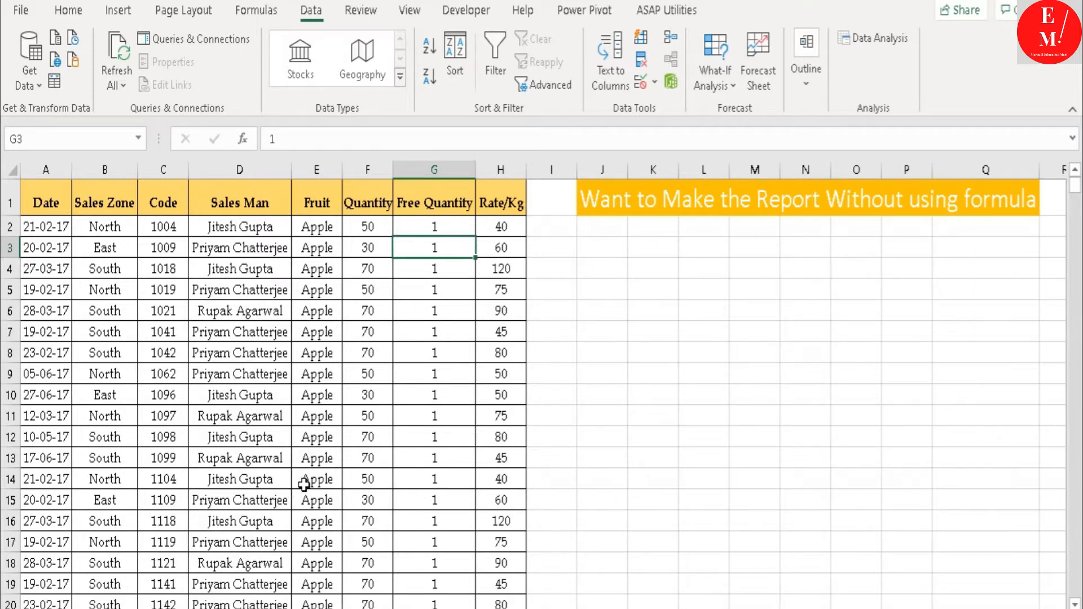
{"action": "left_click", "coordinate": [358, 221]}
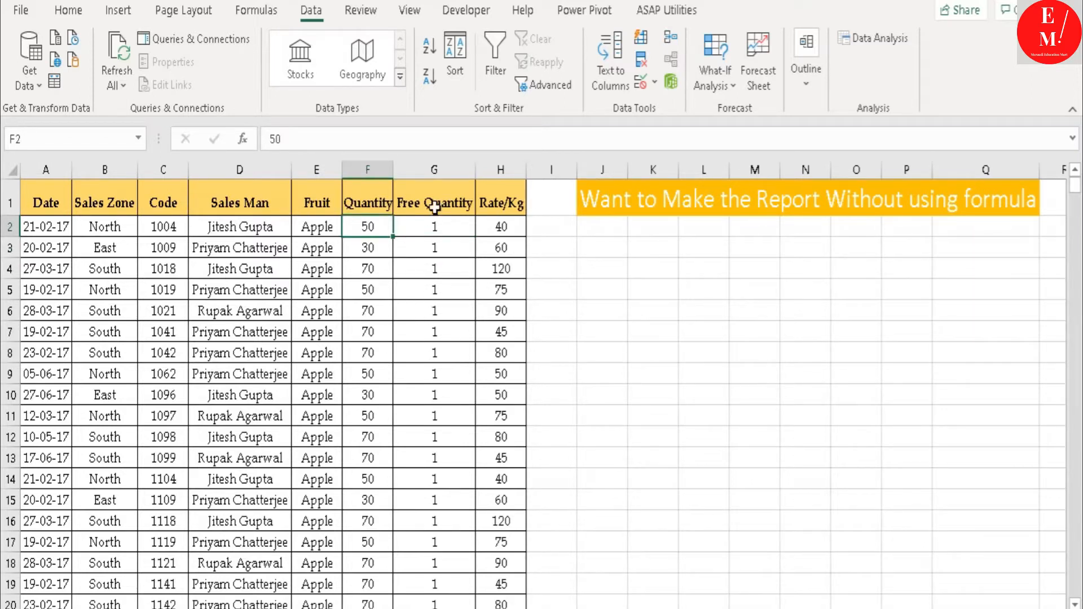
{"action": "left_click", "coordinate": [434, 244]}
{"action": "left_click", "coordinate": [498, 246]}
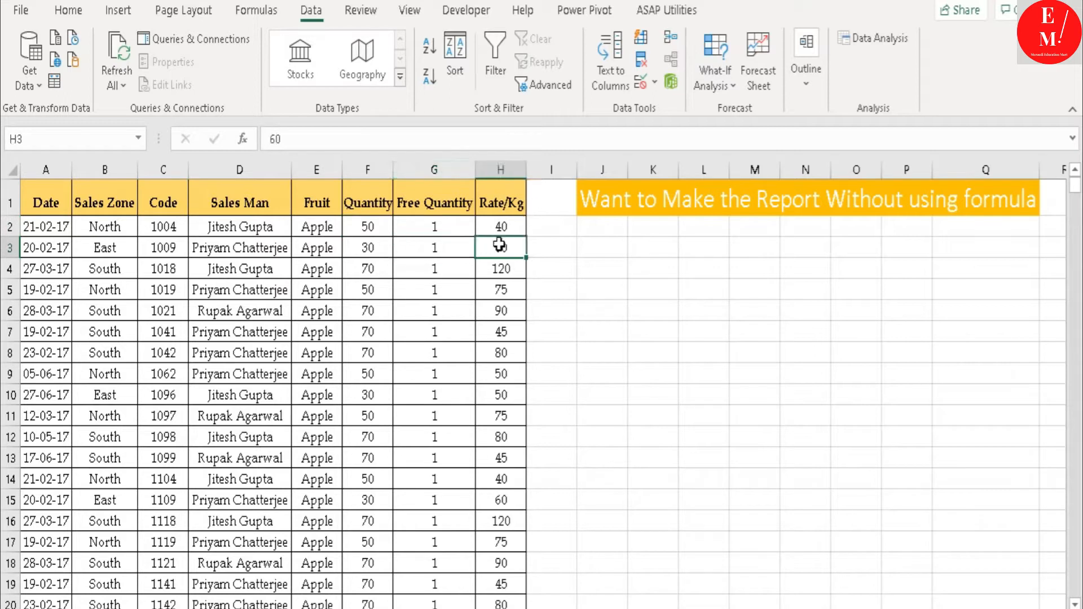
{"action": "scroll", "coordinate": [384, 442], "scroll_direction": "down", "scroll_amount": 9}
{"action": "scroll", "coordinate": [383, 442], "scroll_direction": "down", "scroll_amount": 11}
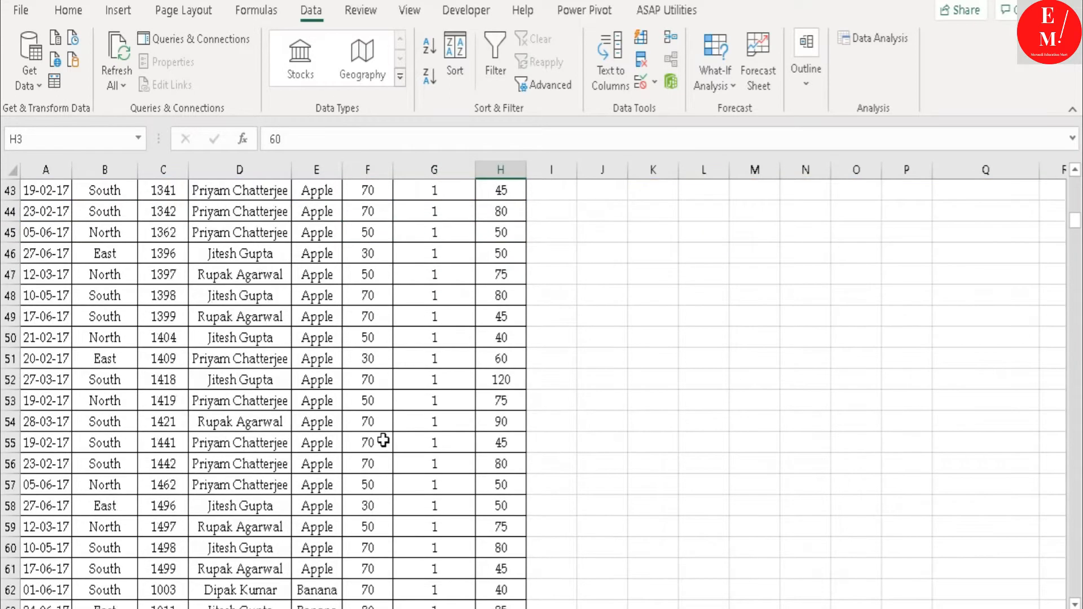
{"action": "left_click", "coordinate": [325, 357]}
{"action": "scroll", "coordinate": [342, 556], "scroll_direction": "down", "scroll_amount": 1}
{"action": "scroll", "coordinate": [342, 557], "scroll_direction": "down", "scroll_amount": 14}
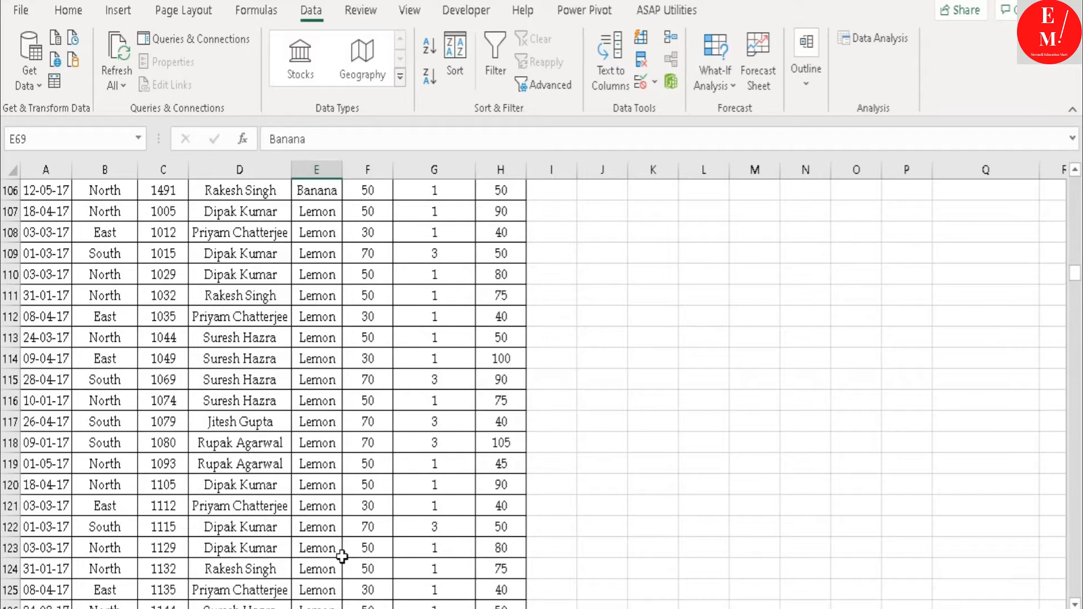
{"action": "scroll", "coordinate": [337, 587], "scroll_direction": "up", "scroll_amount": 20}
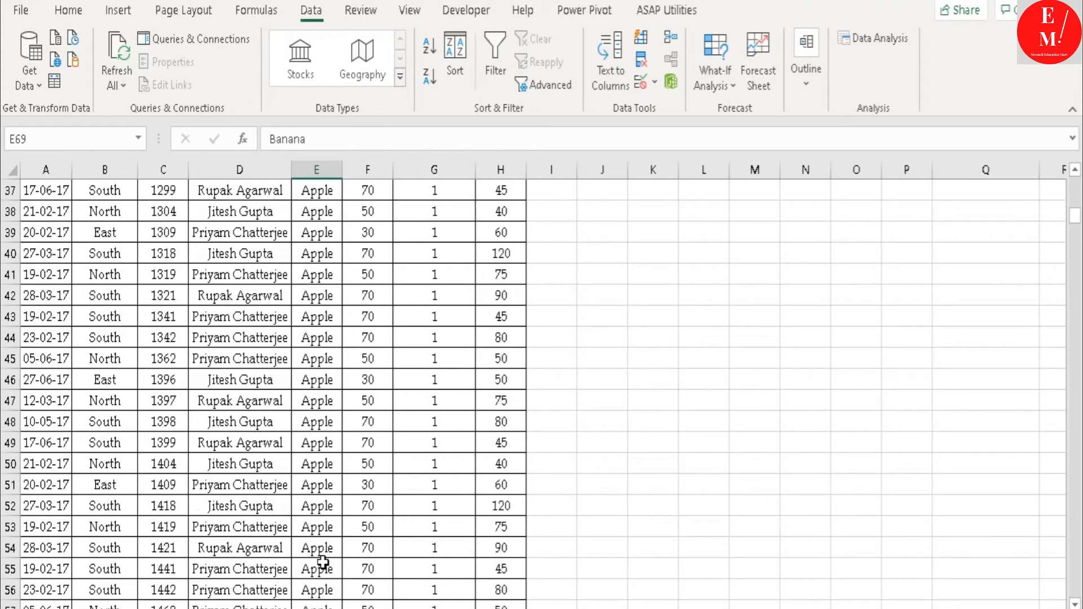
{"action": "scroll", "coordinate": [322, 561], "scroll_direction": "up", "scroll_amount": 10}
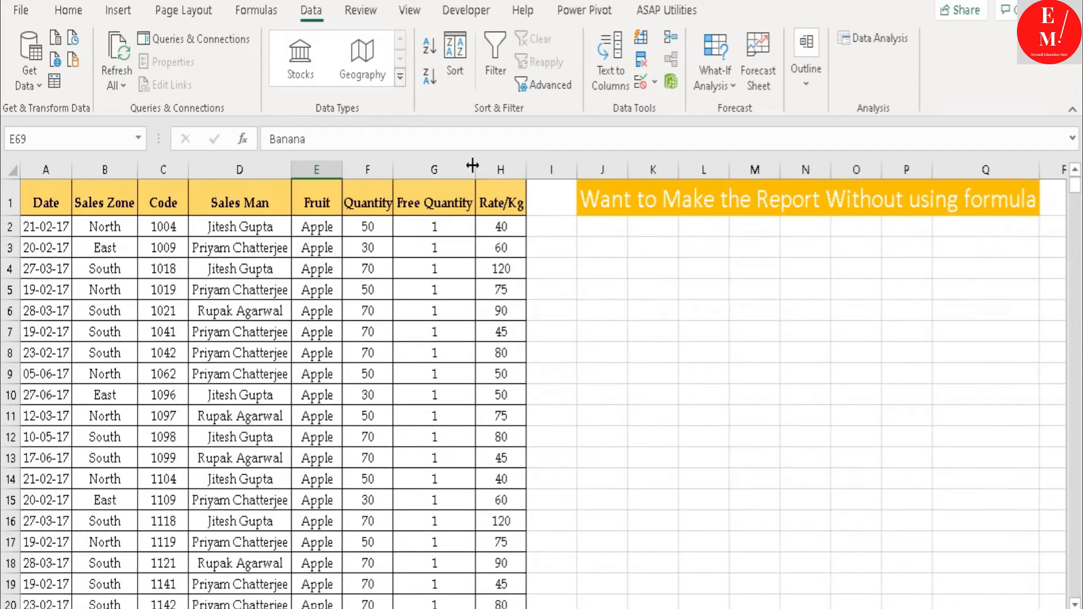
{"action": "left_click", "coordinate": [469, 304]}
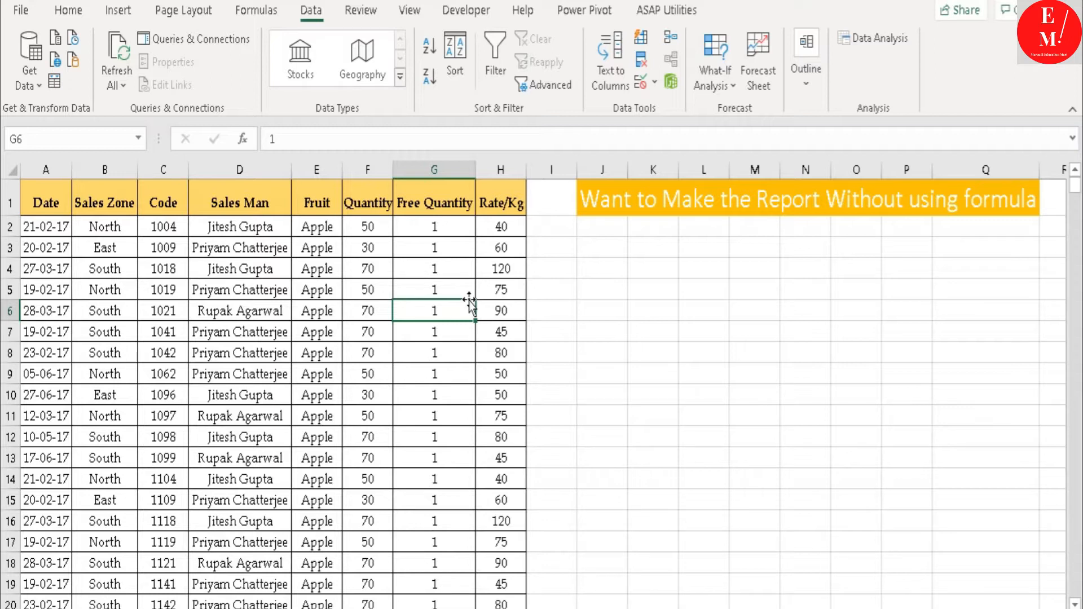
- Add a blank worksheet for the fruit report and switch to it
{"action": "key", "text": "shift+F11"}
{"action": "left_click", "coordinate": [458, 357]}
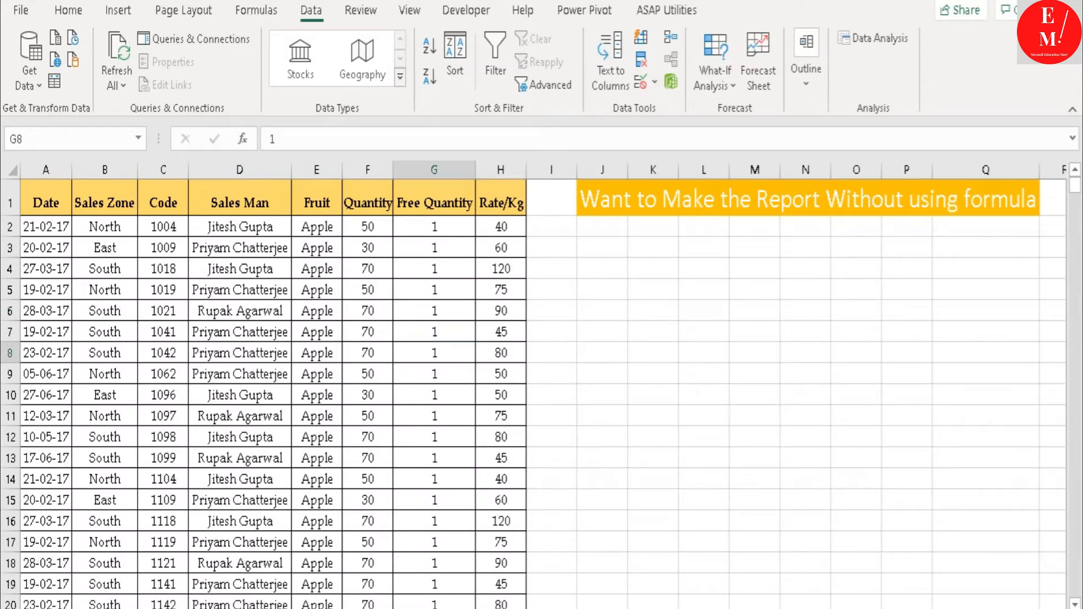
{"action": "left_click", "coordinate": [278, 608]}
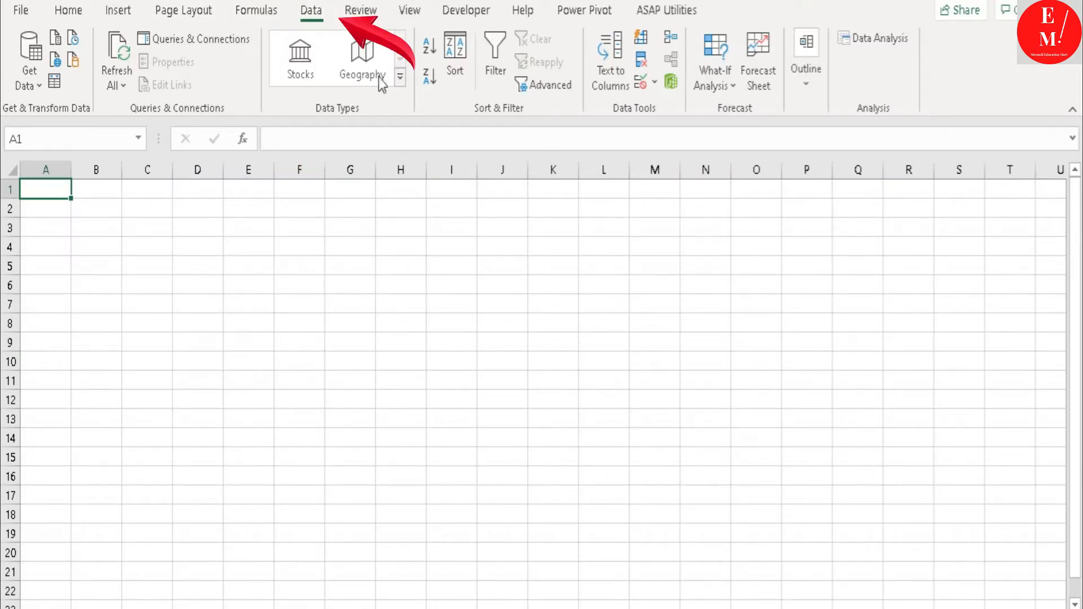
- Start a Consolidate operation from cell A1 of the blank sheet with Sum as the function
{"action": "left_click", "coordinate": [671, 46]}
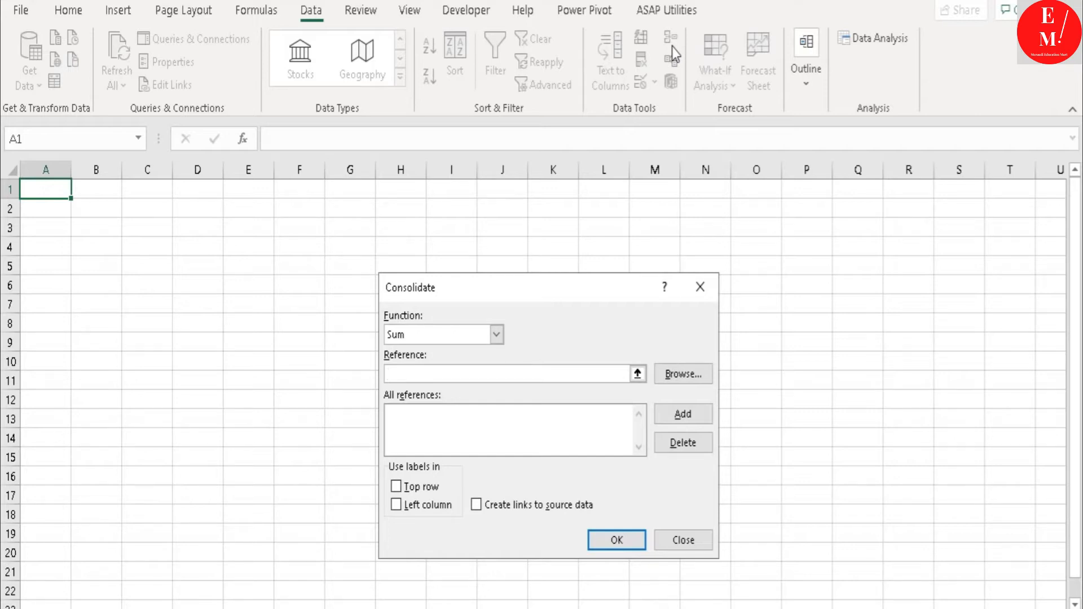
{"action": "left_click_drag", "start_coordinate": [590, 305], "coordinate": [562, 180]}
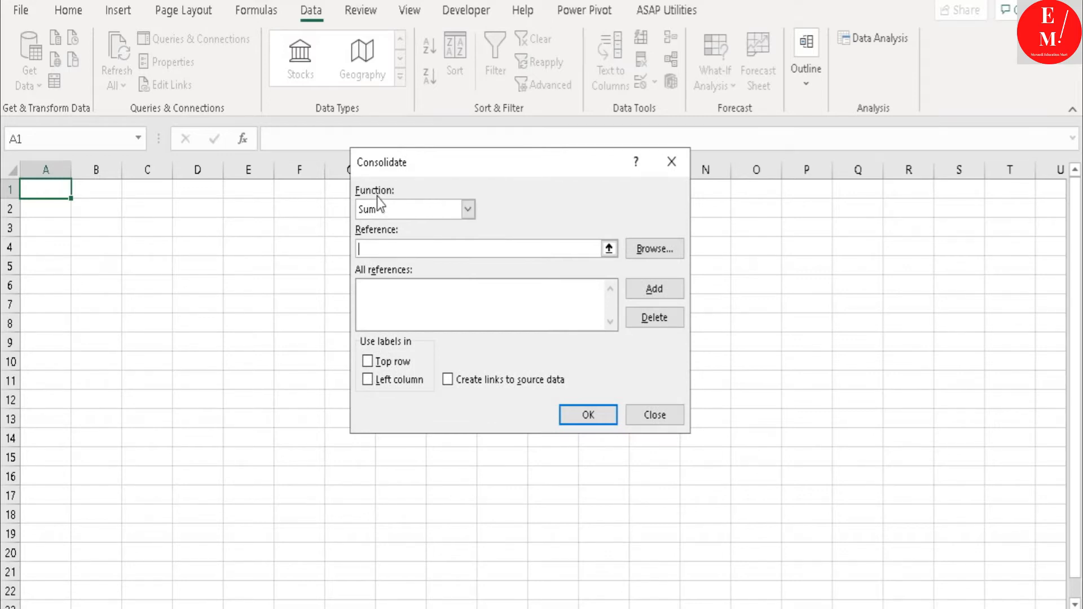
{"action": "left_click", "coordinate": [467, 210]}
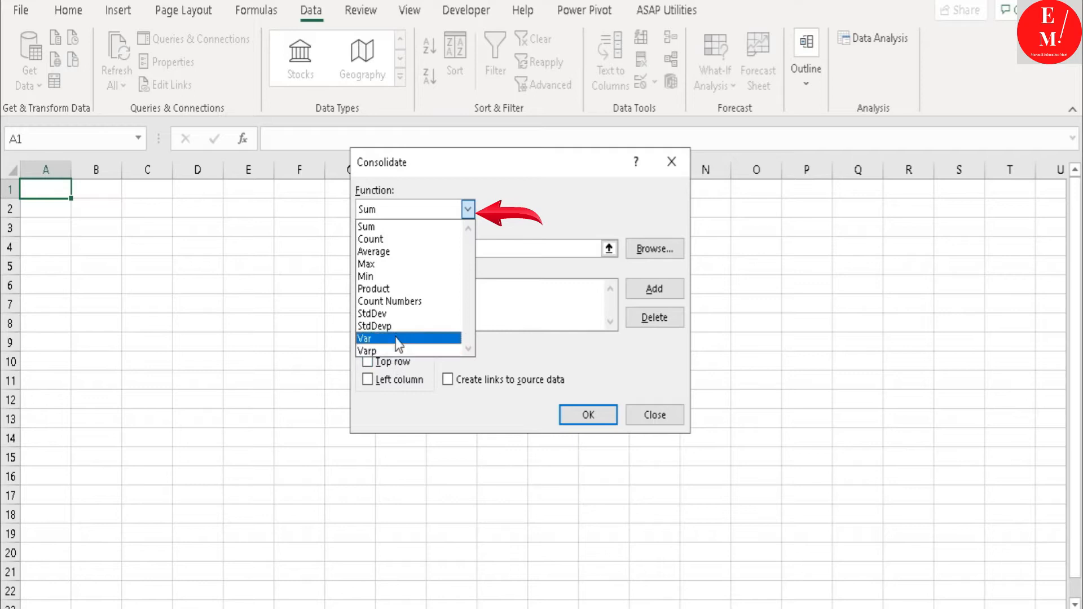
{"action": "left_click", "coordinate": [404, 228]}
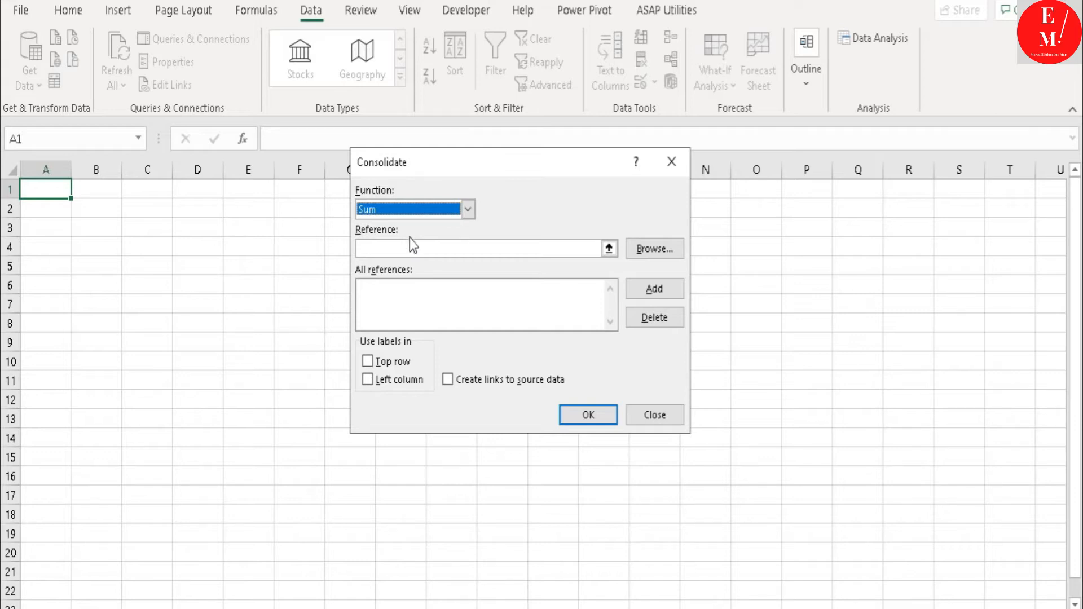
{"action": "left_click", "coordinate": [413, 248]}
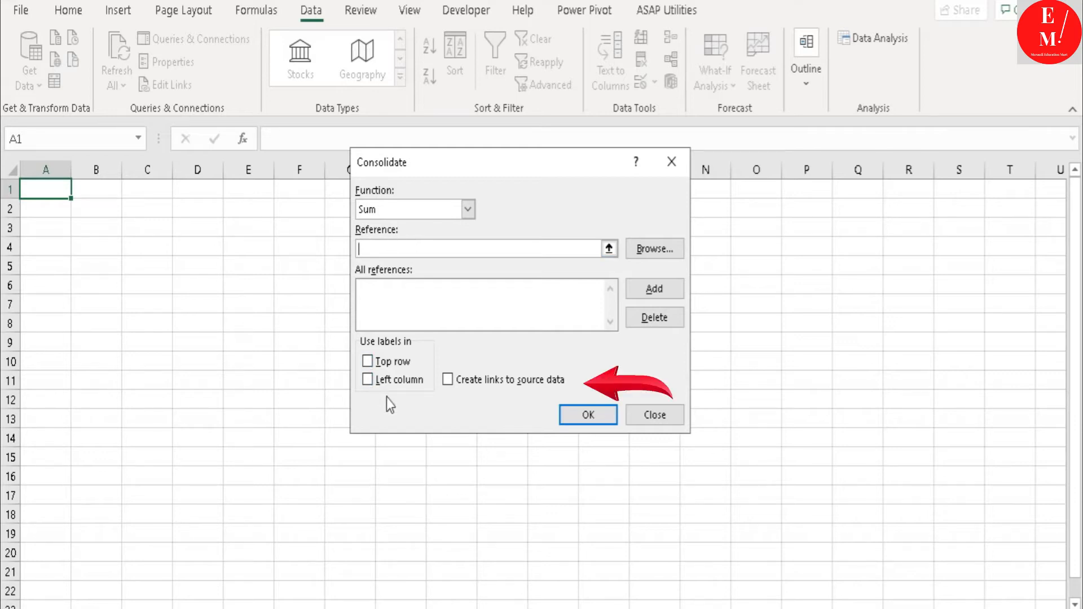
- Use labels from the top row and left column, and enable links to the source data
{"action": "left_click", "coordinate": [394, 365]}
{"action": "left_click", "coordinate": [398, 380]}
{"action": "left_click", "coordinate": [459, 380]}
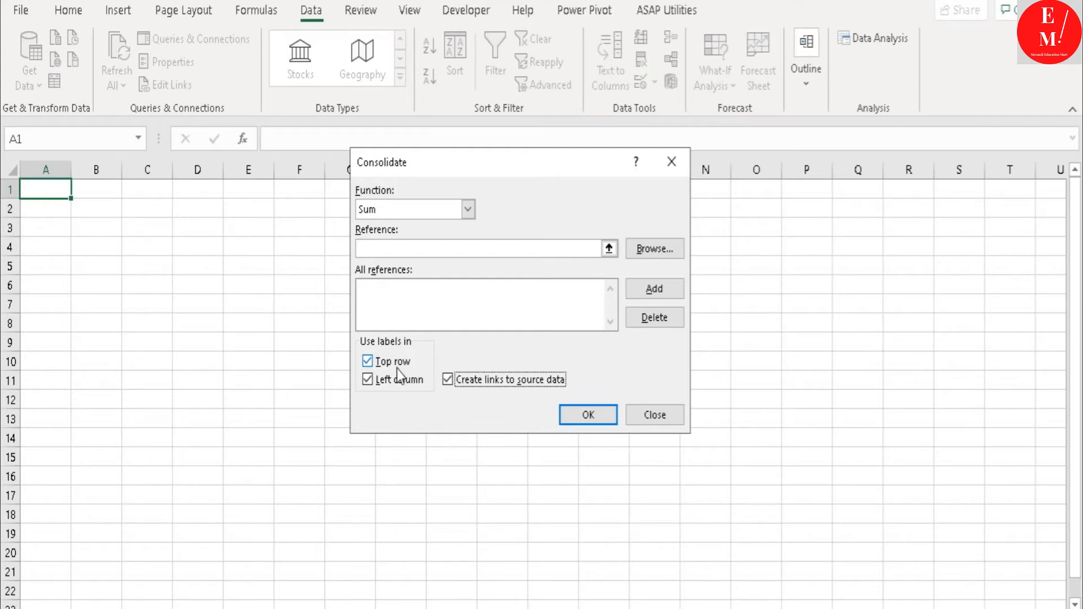
- Add the Fruit to Rate/Kg data in Sheet1 range E1:H501 as the reference and run the consolidation
{"action": "left_click", "coordinate": [481, 249]}
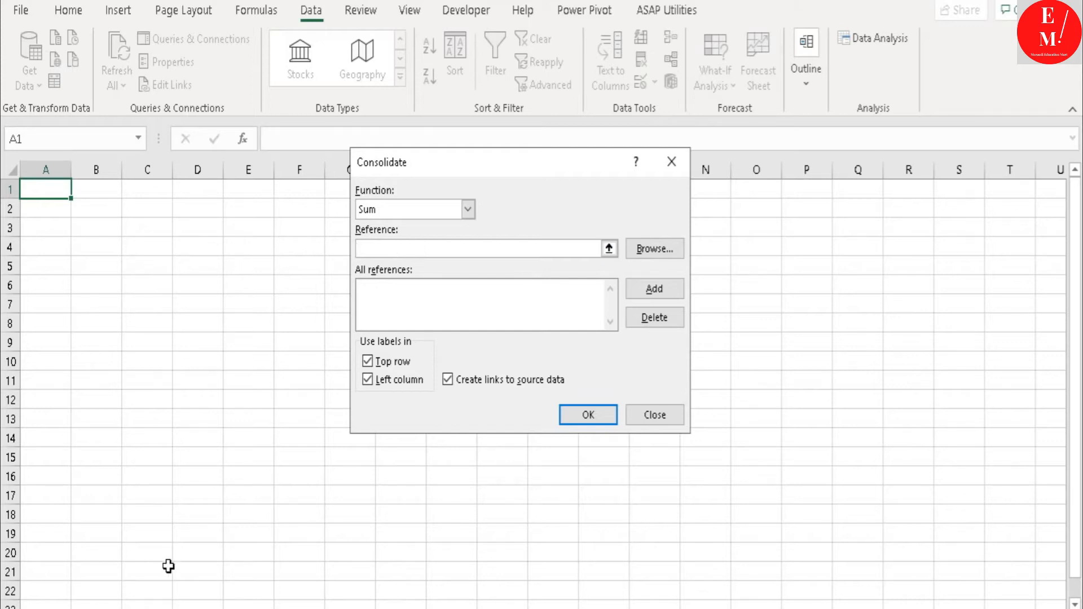
{"action": "left_click", "coordinate": [169, 607]}
{"action": "left_click_drag", "start_coordinate": [534, 167], "coordinate": [801, 149]}
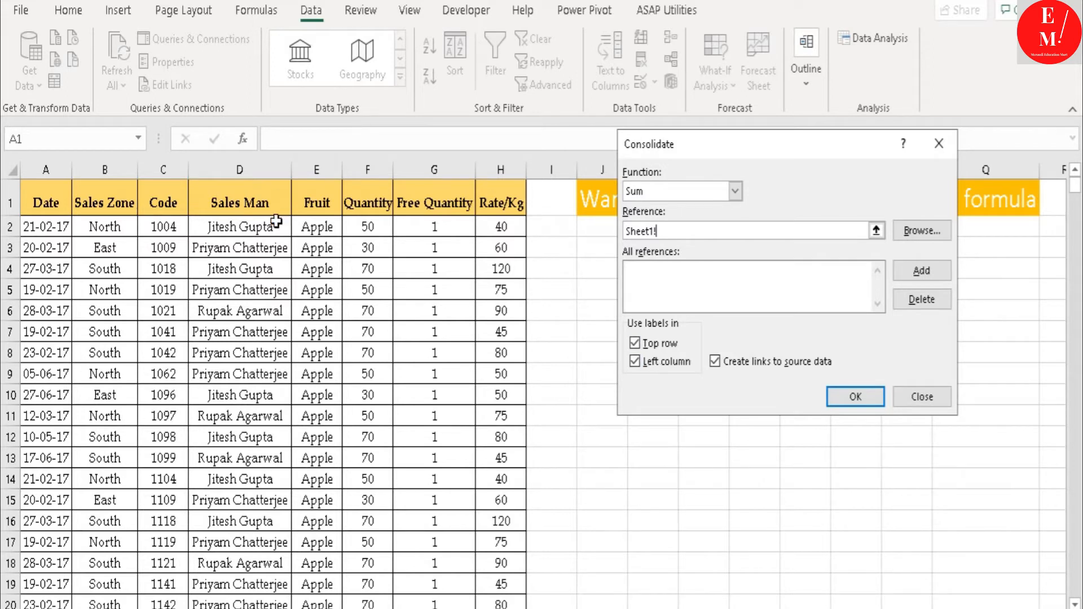
{"action": "left_click", "coordinate": [279, 202]}
{"action": "left_click_drag", "start_coordinate": [279, 202], "coordinate": [499, 203]}
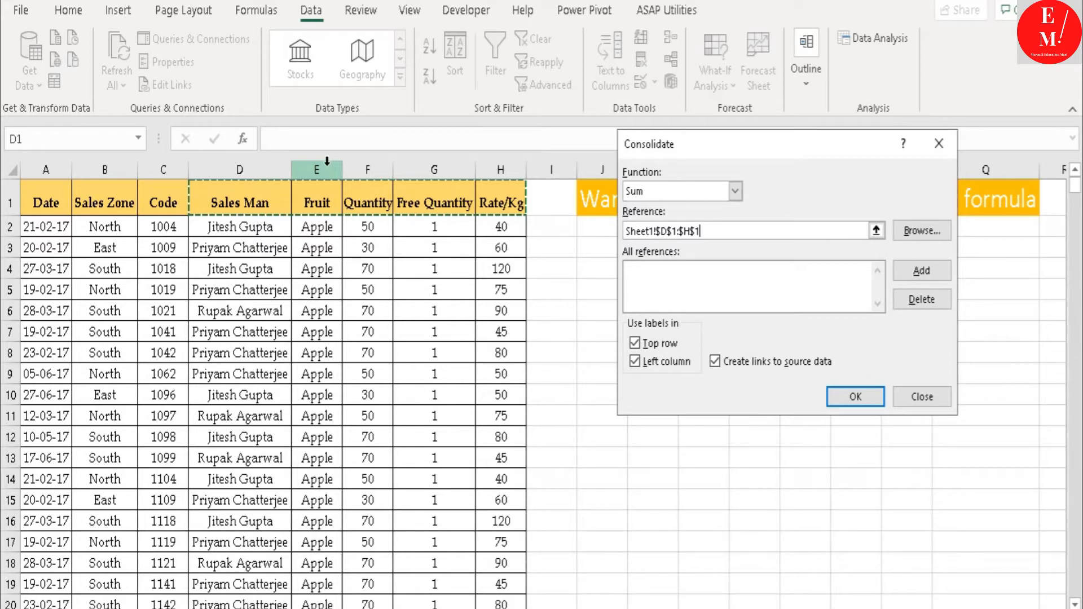
{"action": "left_click_drag", "start_coordinate": [328, 202], "coordinate": [503, 206]}
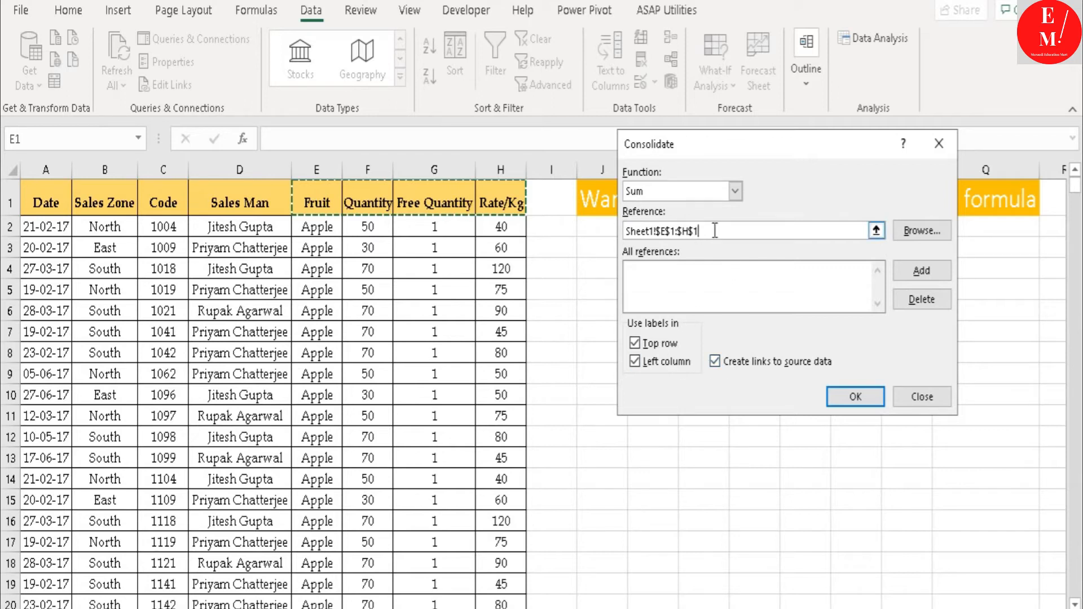
{"action": "key", "text": "ctrl+shift+Down"}
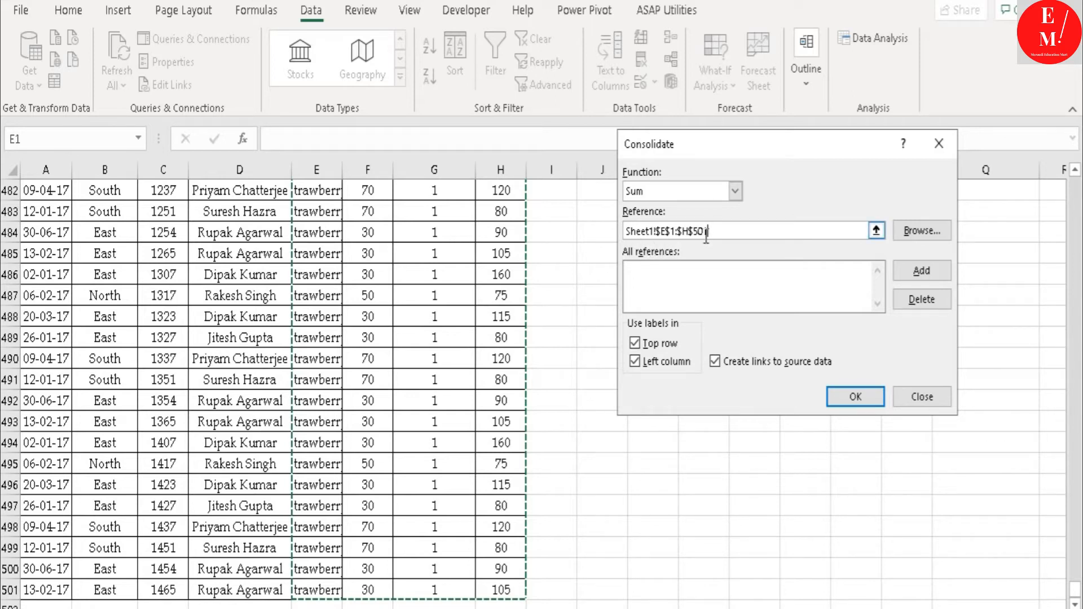
{"action": "left_click", "coordinate": [924, 276]}
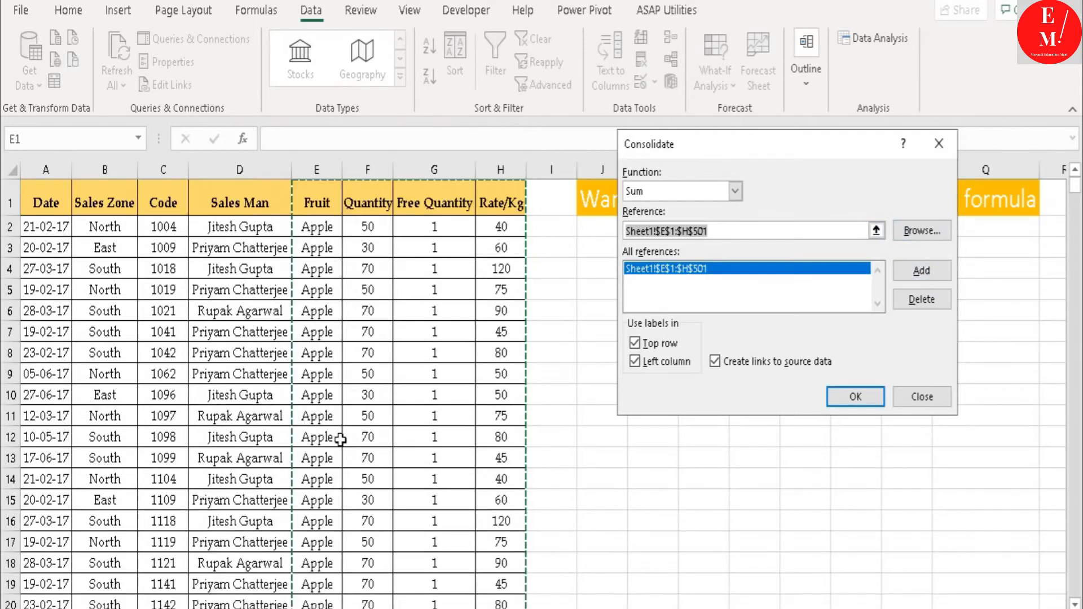
{"action": "left_click", "coordinate": [866, 402]}
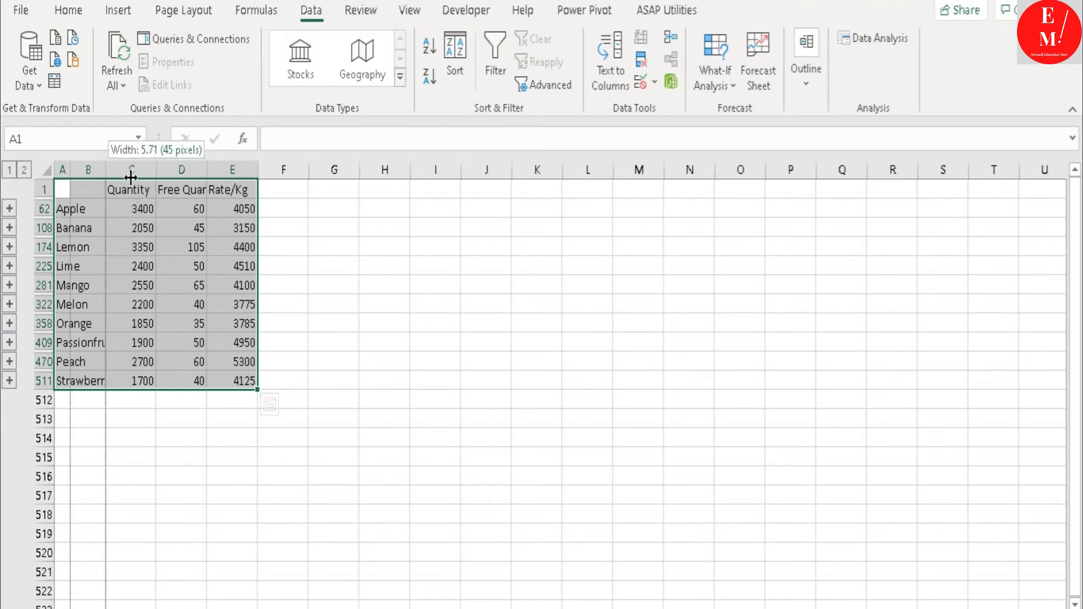
- Fit column B to the fruit names, widen the Quantity column slightly and review the consolidated totals
{"action": "double_click", "coordinate": [105, 170]}
{"action": "left_click_drag", "start_coordinate": [181, 164], "coordinate": [189, 165]}
{"action": "left_click_drag", "start_coordinate": [105, 207], "coordinate": [97, 383]}
{"action": "left_click_drag", "start_coordinate": [183, 190], "coordinate": [280, 184]}
{"action": "left_click_drag", "start_coordinate": [157, 209], "coordinate": [276, 386]}
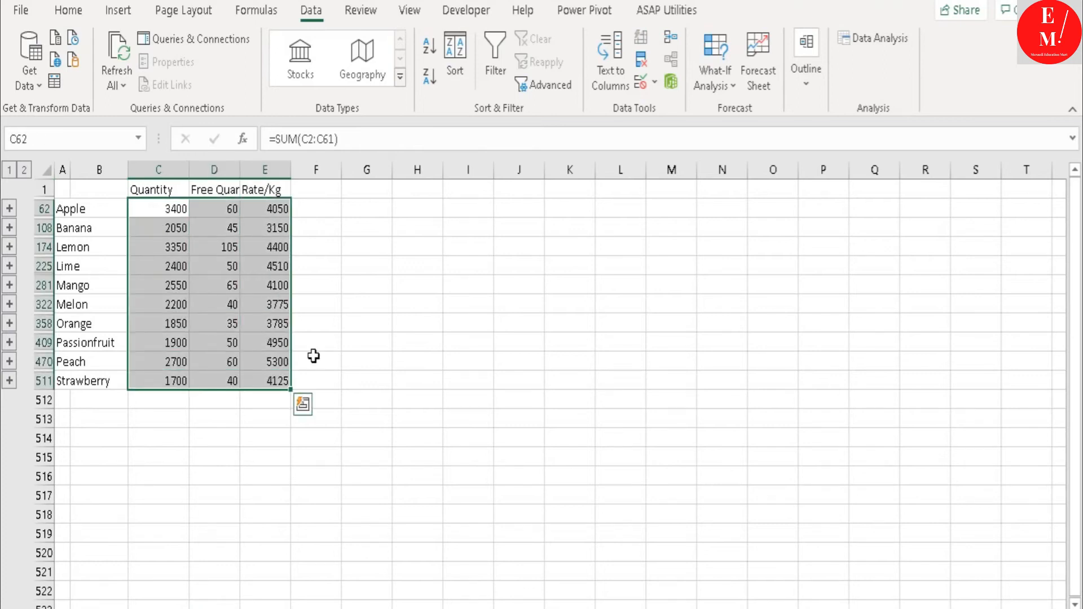
{"action": "left_click", "coordinate": [345, 341]}
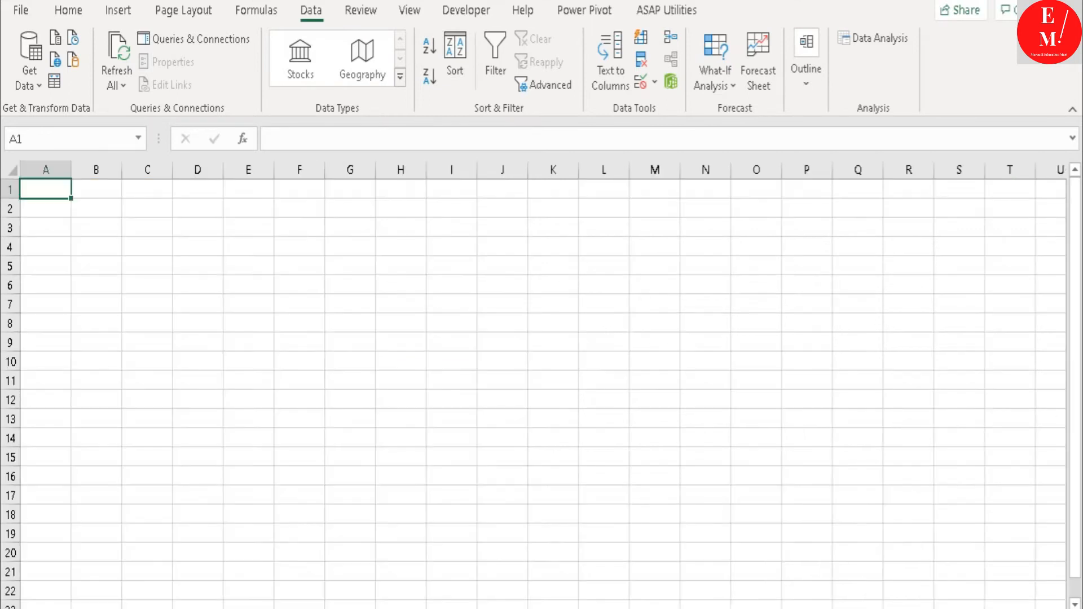
- Rename the other blank worksheet to "Report by salesman" and select its cell A1
{"action": "right_click", "coordinate": [158, 608]}
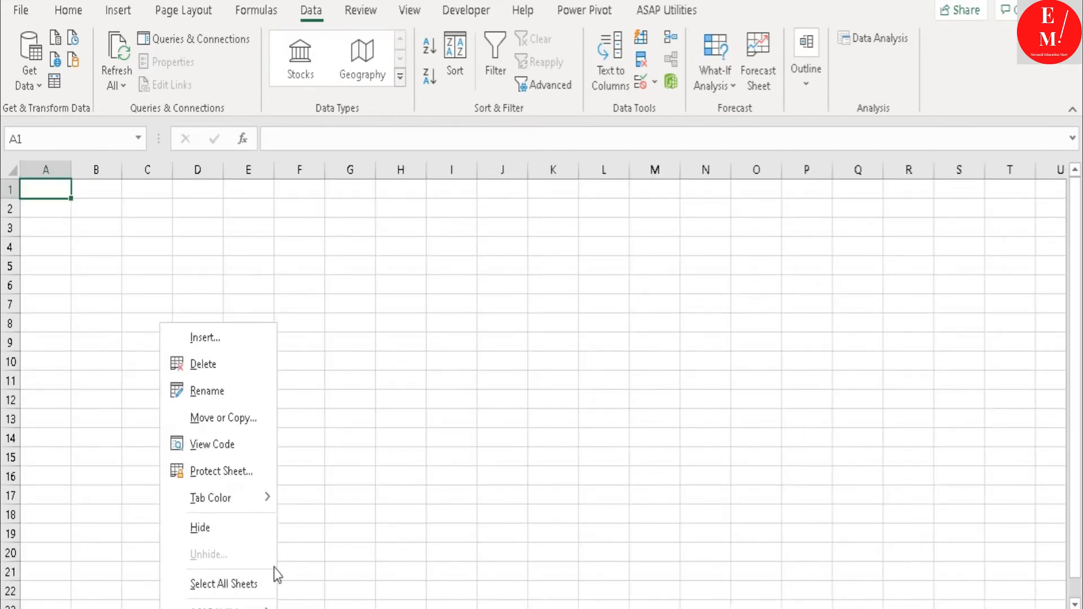
{"action": "left_click", "coordinate": [246, 404]}
{"action": "type", "text": "Re"}
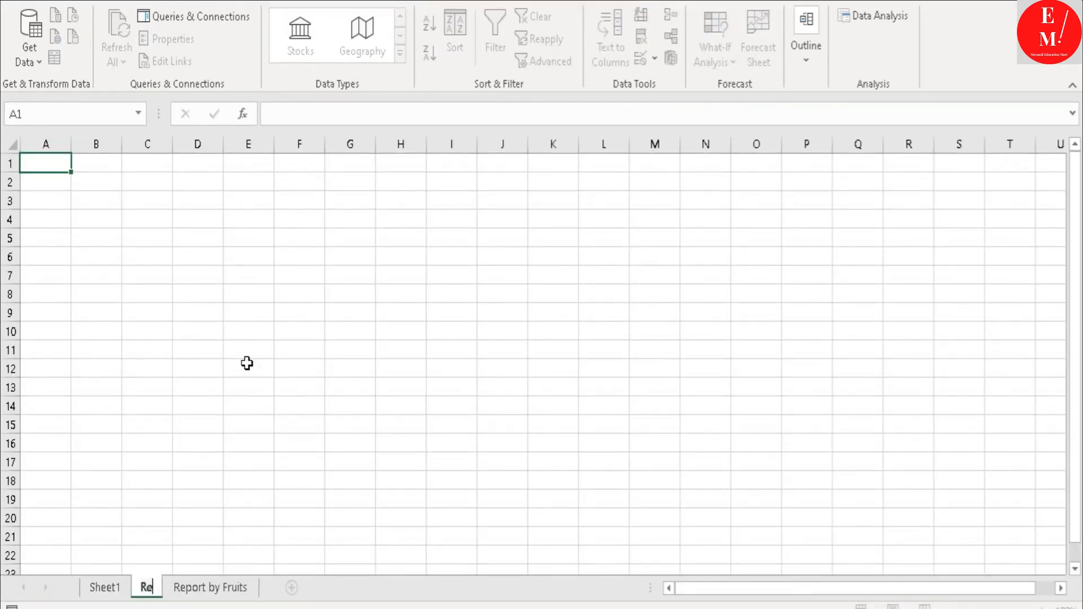
{"action": "type", "text": "port by salesman"}
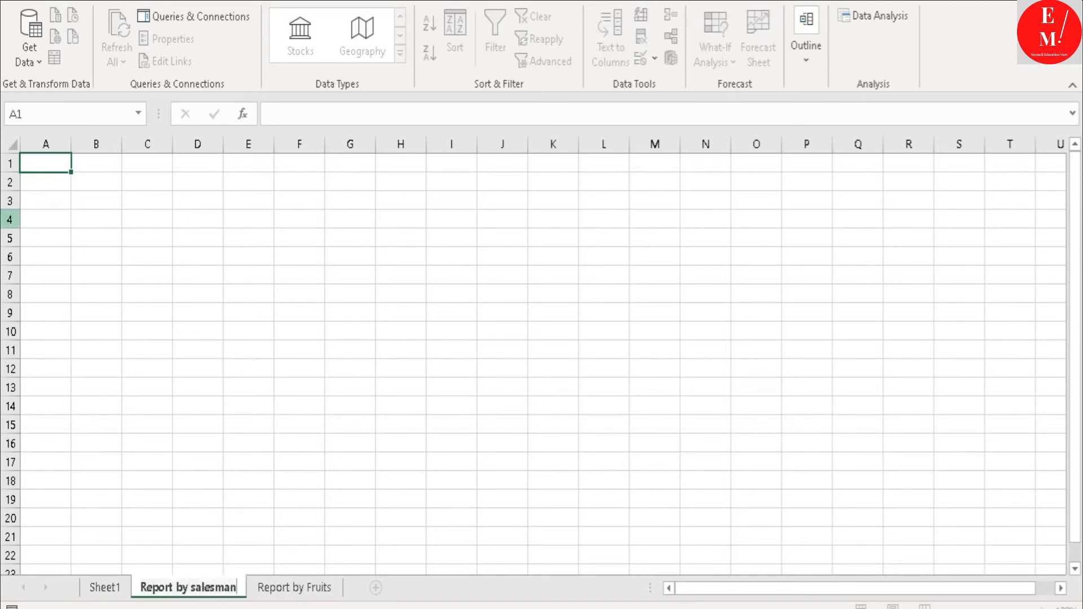
{"action": "left_click", "coordinate": [57, 166]}
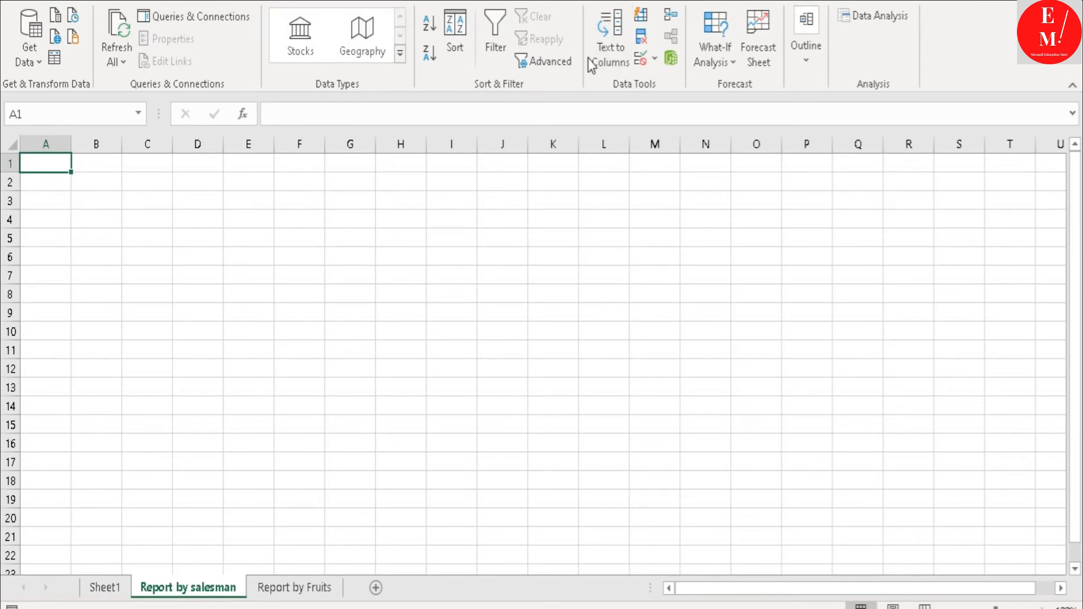
- Start a Sum consolidation on the salesman sheet using top row and left column labels, with links to the source data
{"action": "left_click", "coordinate": [671, 19]}
{"action": "left_click", "coordinate": [654, 314]}
{"action": "left_click", "coordinate": [666, 331]}
{"action": "left_click", "coordinate": [715, 331]}
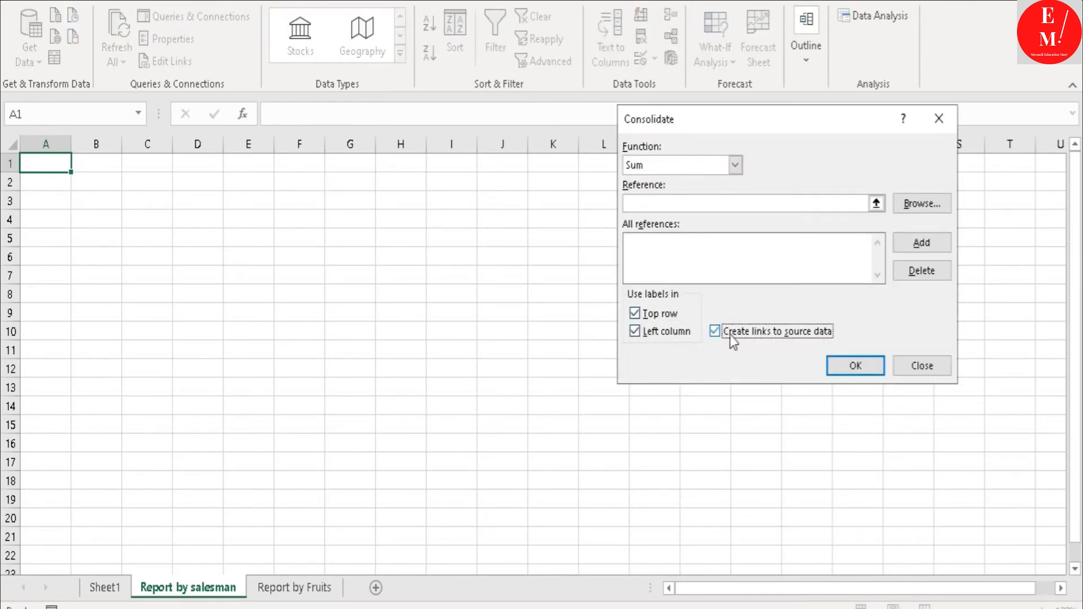
- Show Sheet1 as the source sheet for the consolidation's reference range
{"action": "left_click", "coordinate": [665, 201]}
{"action": "left_click", "coordinate": [103, 592]}
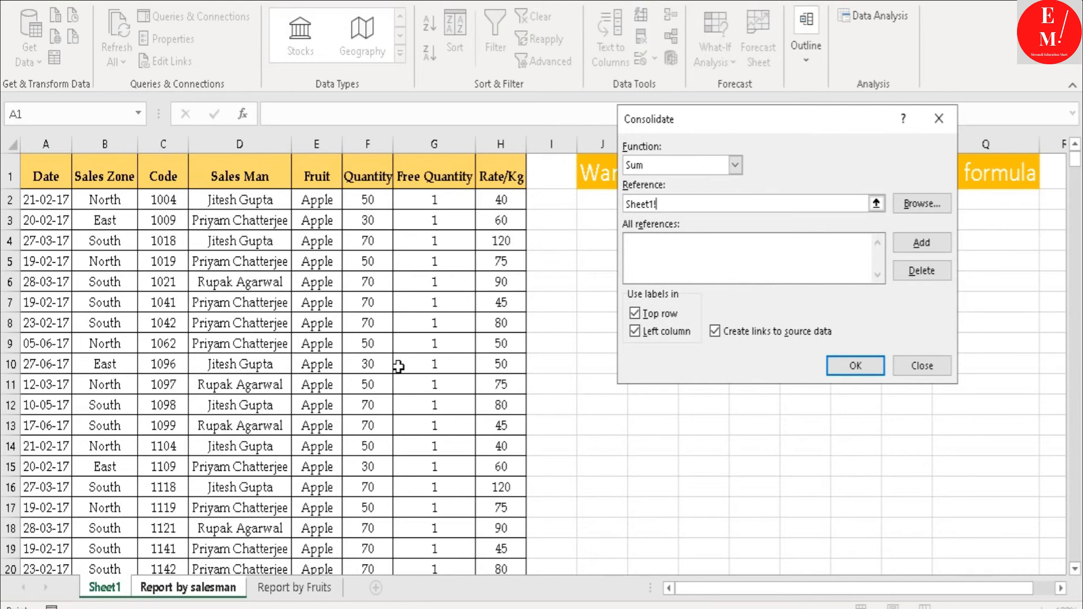
{"action": "left_click", "coordinate": [240, 176]}
{"action": "left_click", "coordinate": [461, 178]}
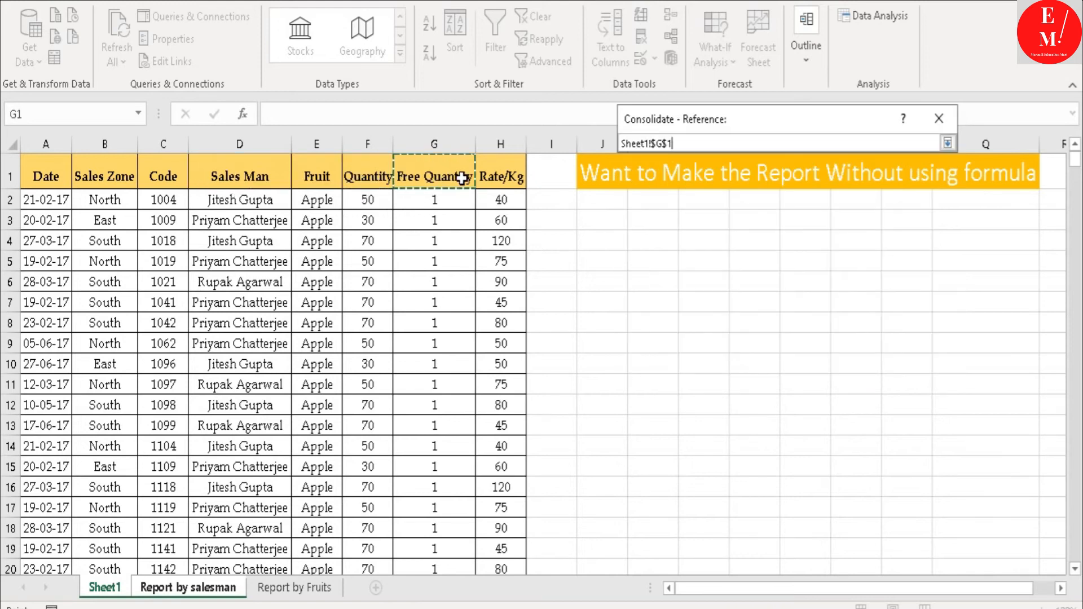
{"action": "left_click_drag", "start_coordinate": [461, 178], "coordinate": [501, 178]}
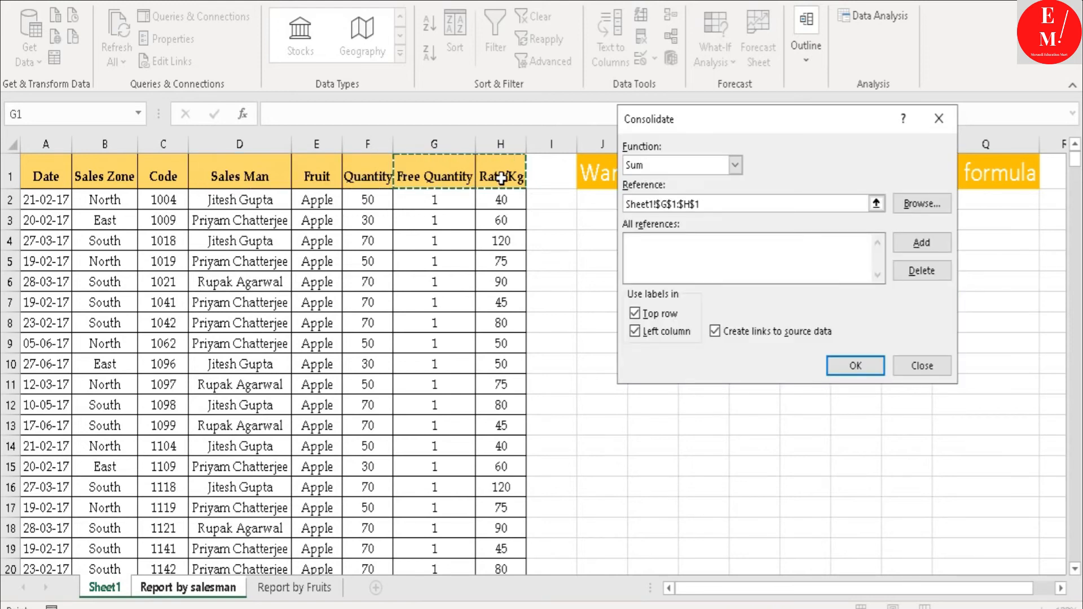
{"action": "key", "text": "ctrl+shift+Down"}
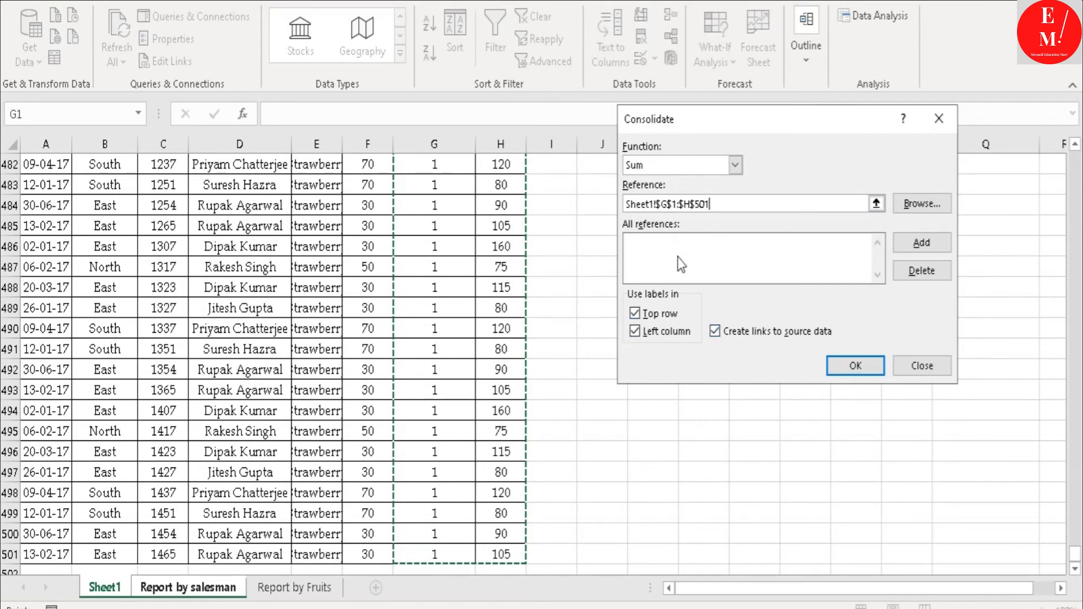
{"action": "scroll", "coordinate": [318, 276], "scroll_direction": "up", "scroll_amount": 20}
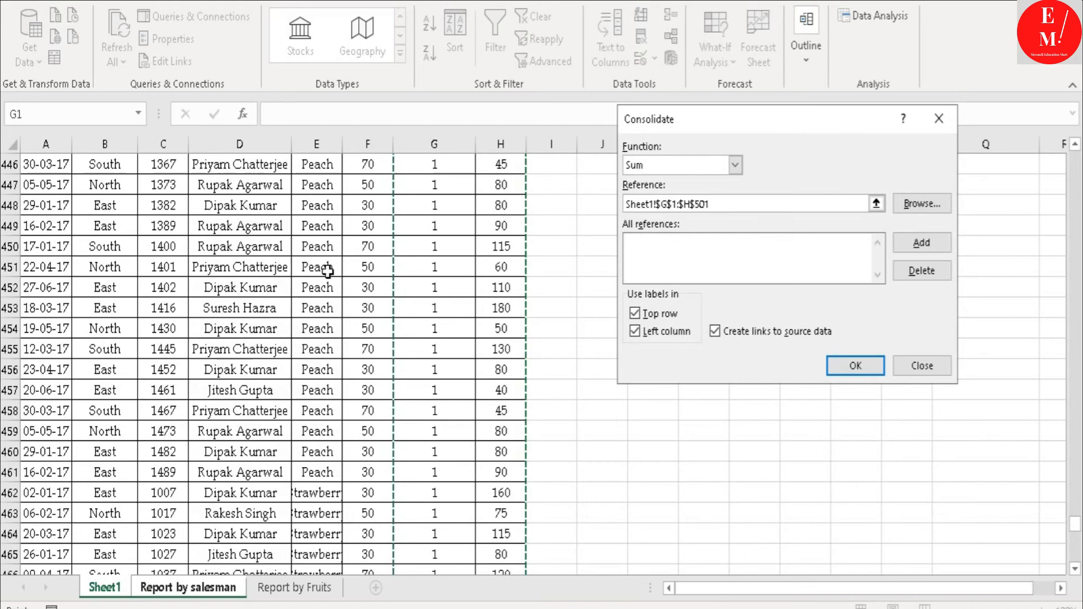
{"action": "scroll", "coordinate": [317, 276], "scroll_direction": "up", "scroll_amount": 2}
{"action": "left_click_drag", "start_coordinate": [1074, 488], "coordinate": [1073, 148]}
- Add the Sales Man to Rate/Kg data in Sheet1 range D1:H501 as the reference, consolidate it and select the first salesman's Quantity total
{"action": "left_click_drag", "start_coordinate": [269, 164], "coordinate": [495, 169]}
{"action": "key", "text": "ctrl+shift+Down"}
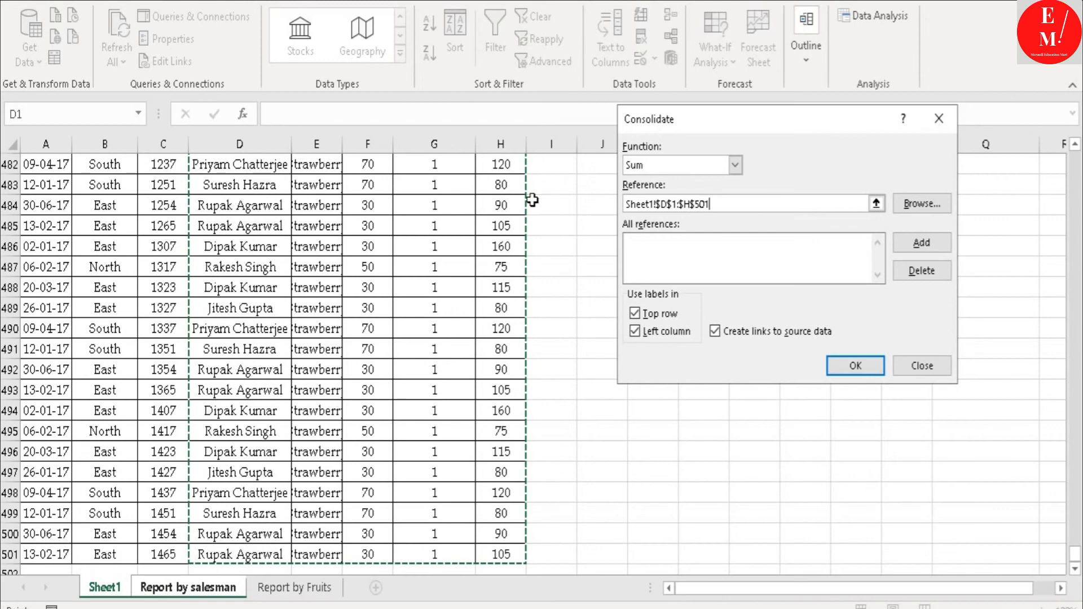
{"action": "left_click", "coordinate": [925, 243]}
{"action": "left_click", "coordinate": [854, 365]}
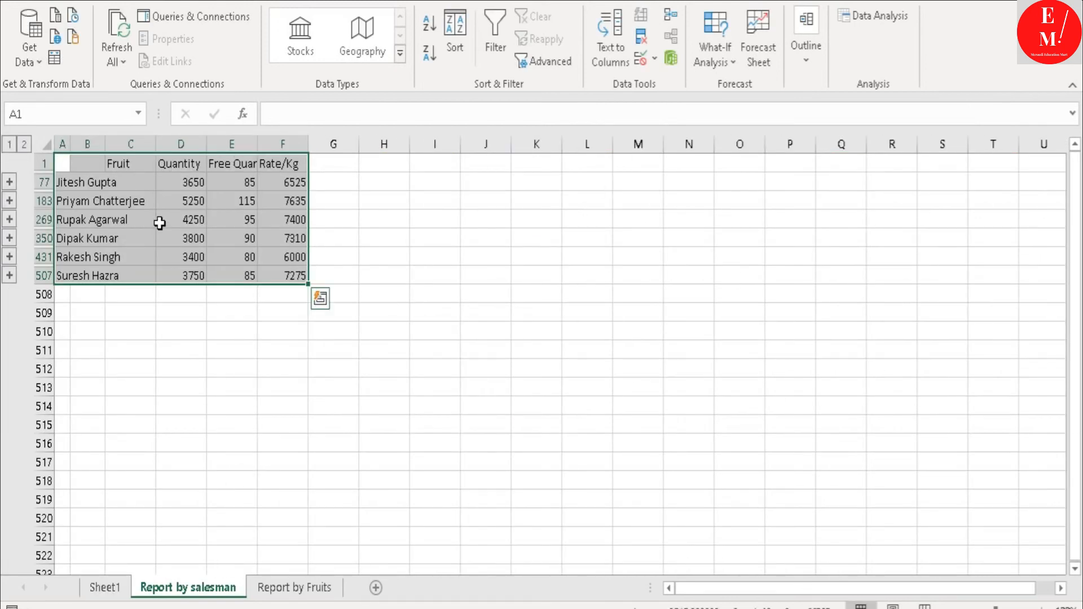
{"action": "left_click", "coordinate": [153, 181]}
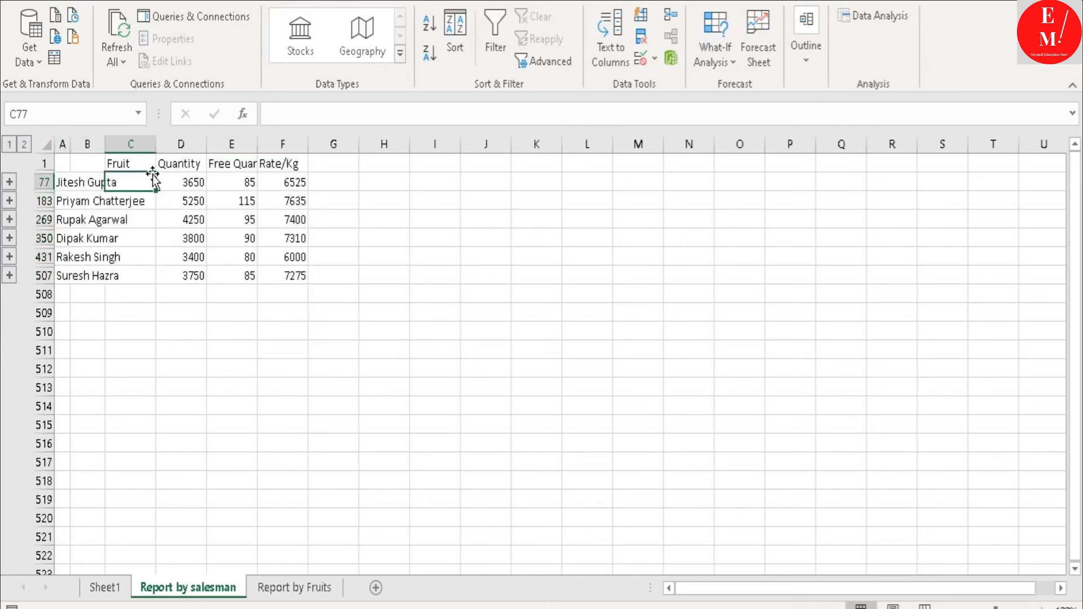
{"action": "left_click", "coordinate": [198, 182]}
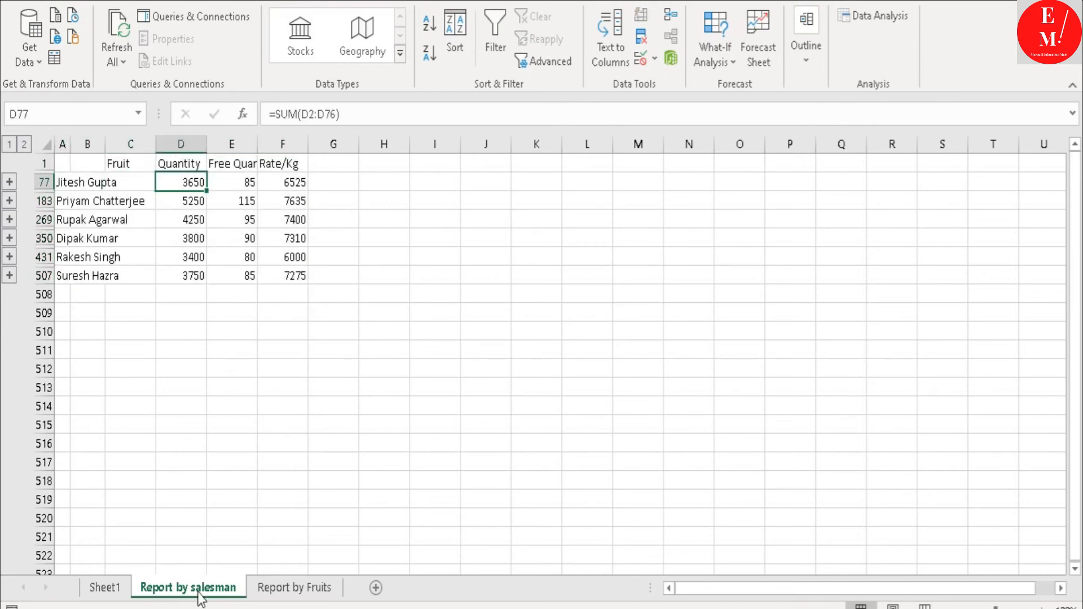
- Set the Quantity of the first sales record, cell F2 on Sheet1, to 50000
{"action": "left_click", "coordinate": [126, 587]}
{"action": "left_click", "coordinate": [367, 200]}
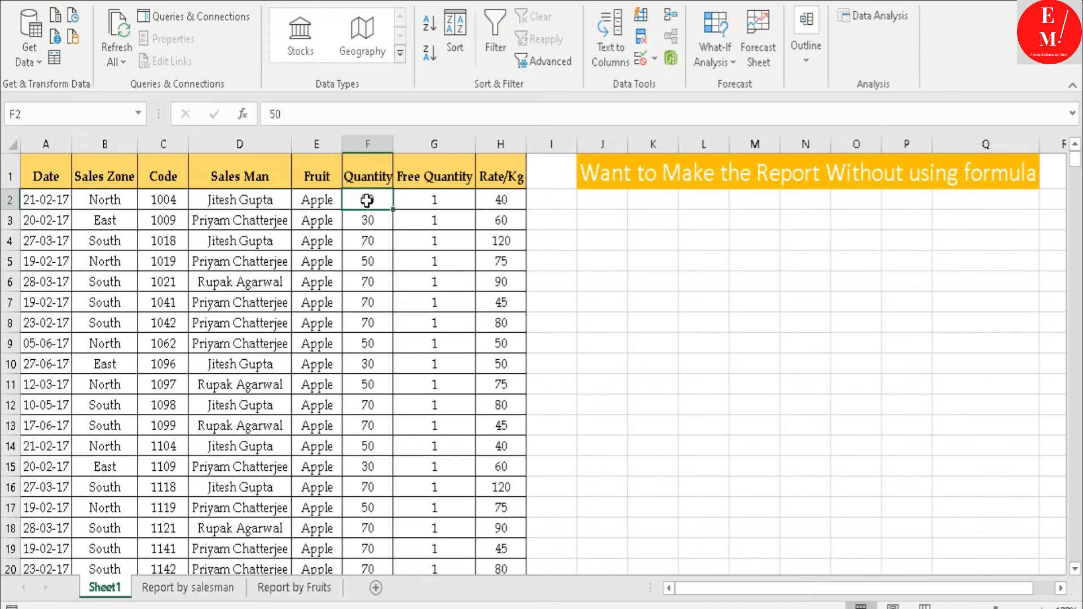
{"action": "type", "text": "50000"}
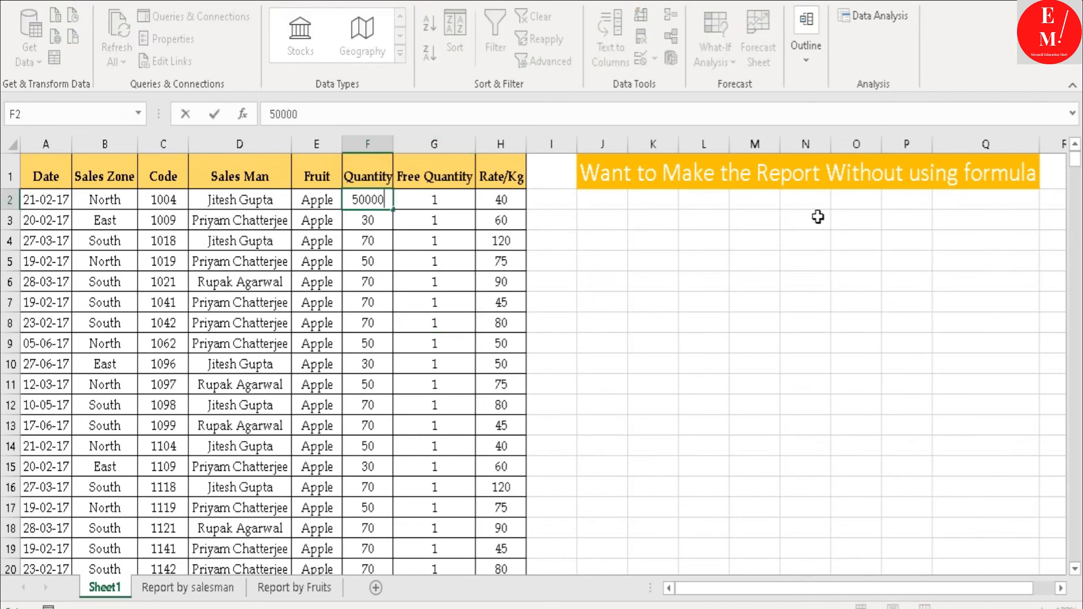
{"action": "key", "text": "Return"}
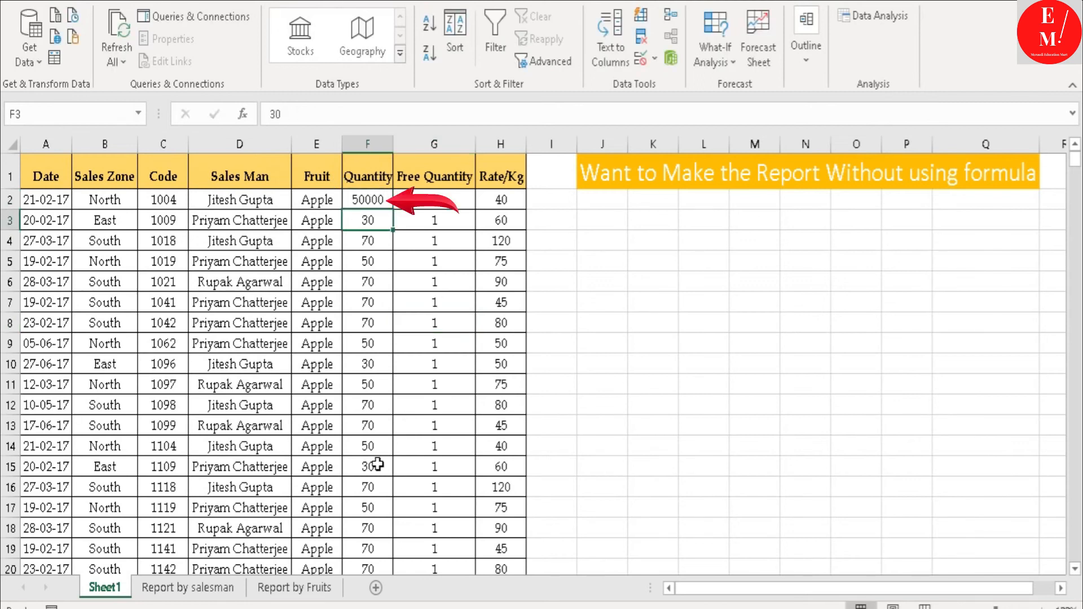
- Check the first salesman's Quantity total in the salesman report and the Apple Quantity total in the fruit report
{"action": "left_click", "coordinate": [186, 588]}
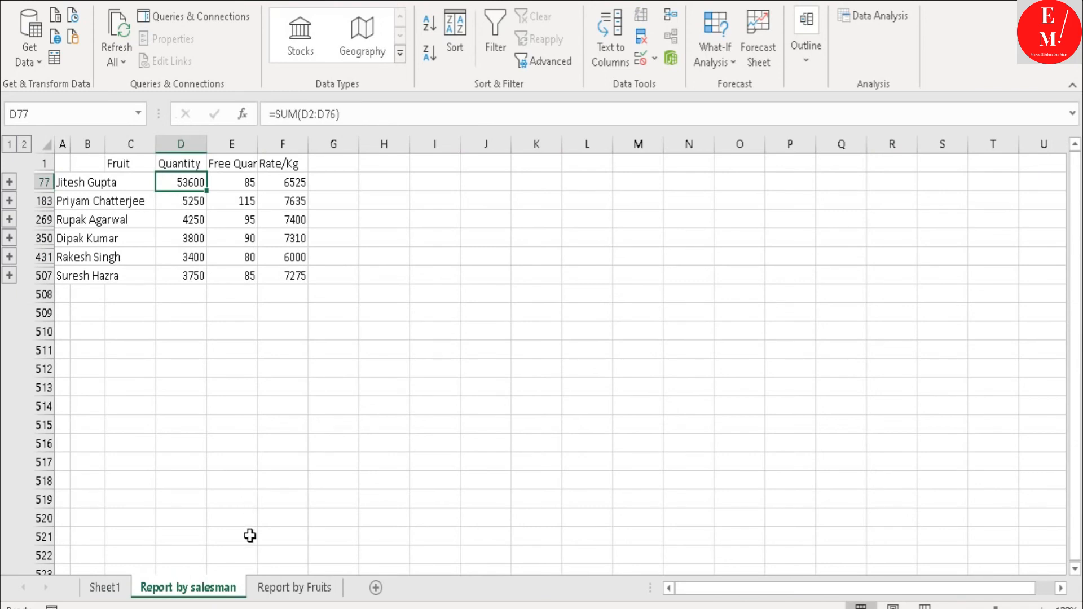
{"action": "left_click", "coordinate": [274, 587]}
{"action": "left_click", "coordinate": [177, 185]}
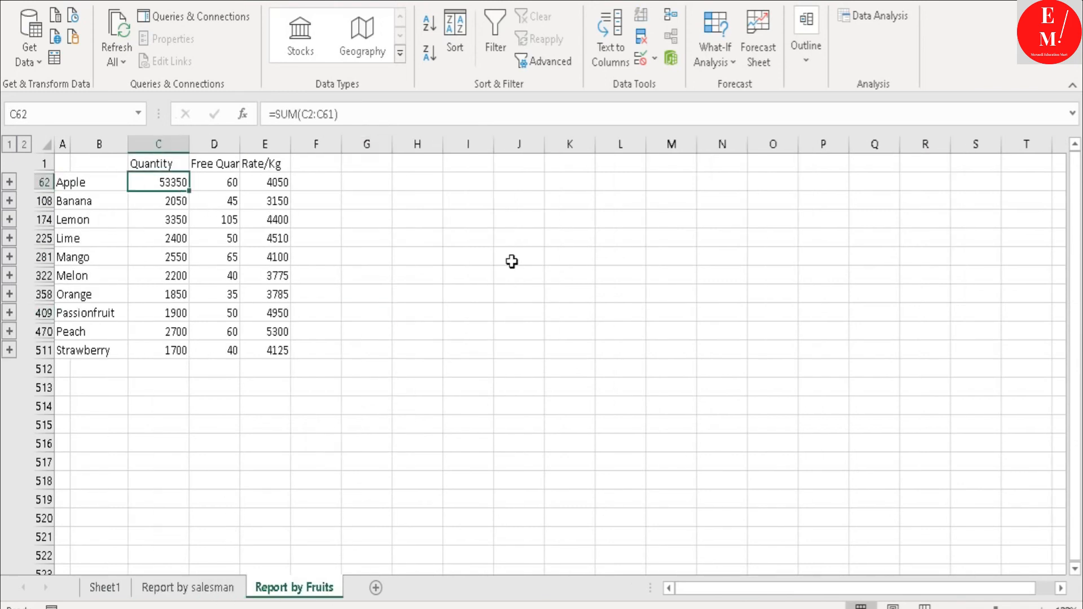